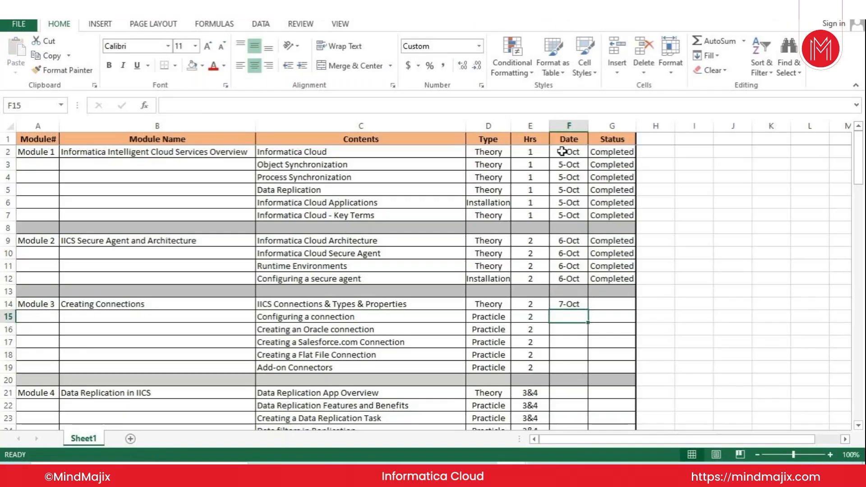
Copy the 7-Oct date into the remaining Module 3 rows of the Date column, F15 to F19.
key("ctrl+c")
key("Down")
key("shift+Down")
key("shift+Down")
key("shift+Down")
key("shift+Down")
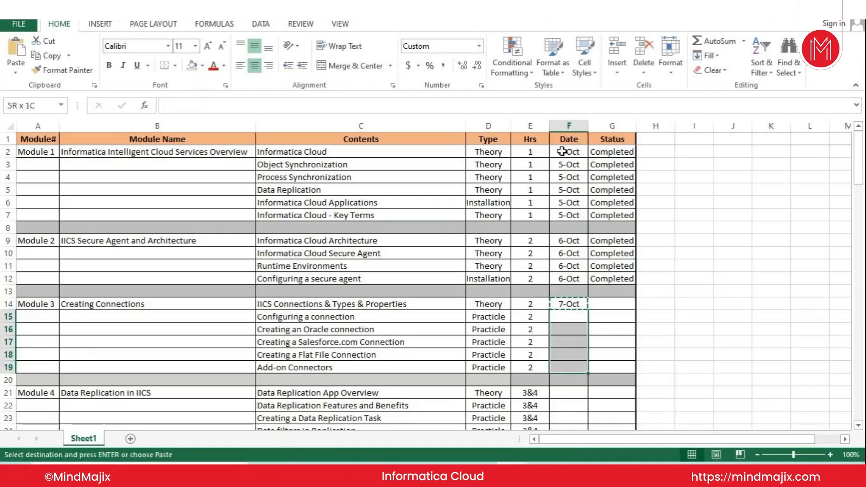
key("Return")
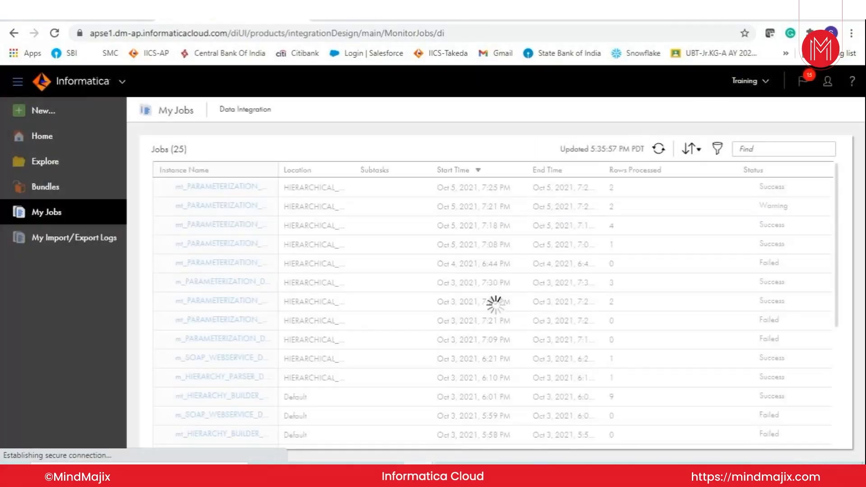
In Informatica Cloud, open the Administrator service in a separate browser tab and go to its Connections list.
left_click(180, 81)
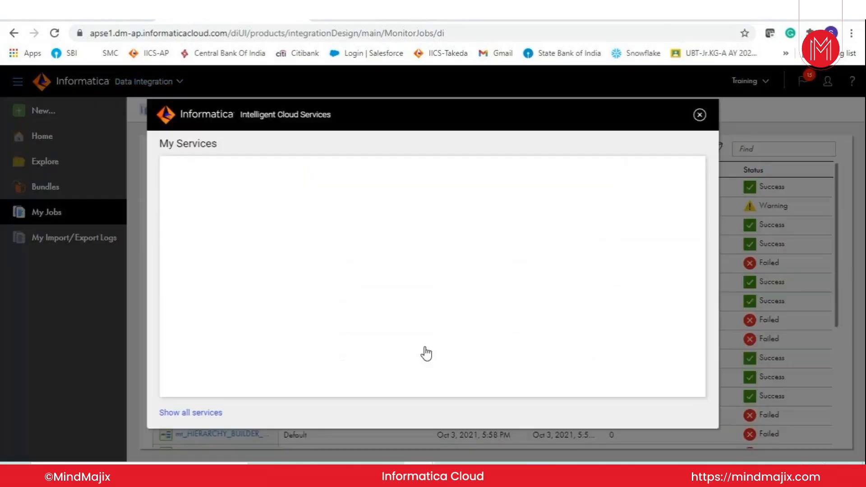
right_click(625, 251)
left_click(641, 263)
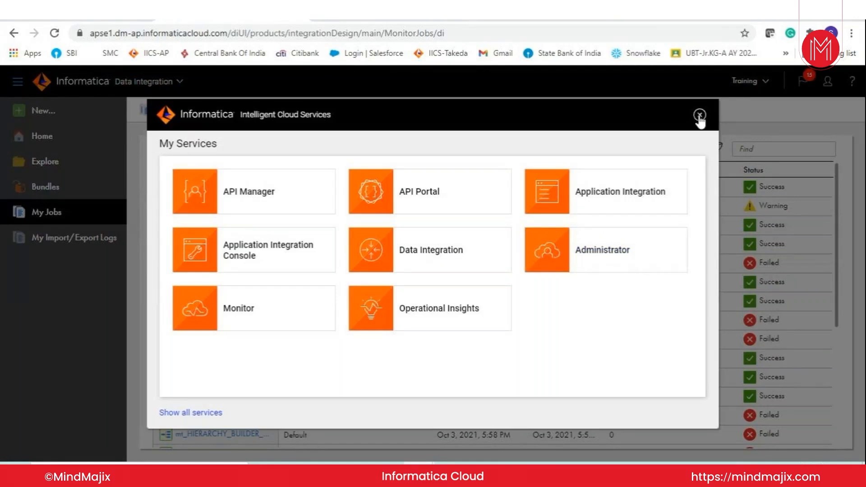
left_click(376, 13)
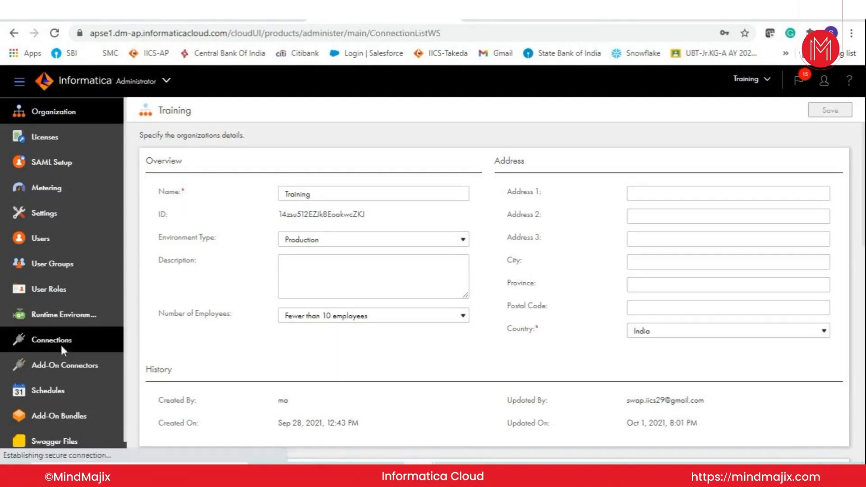
left_click(63, 339)
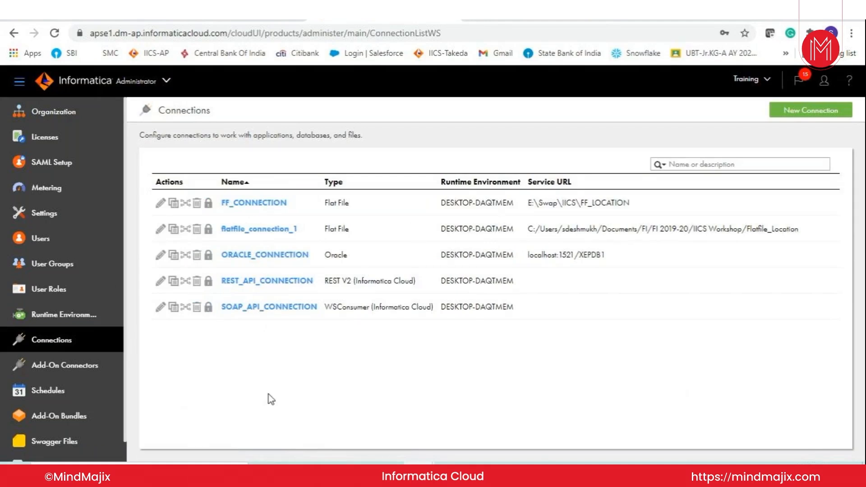
Create a new connection of type Flat File and name it FLAT_FILE_CONN.
left_click(796, 111)
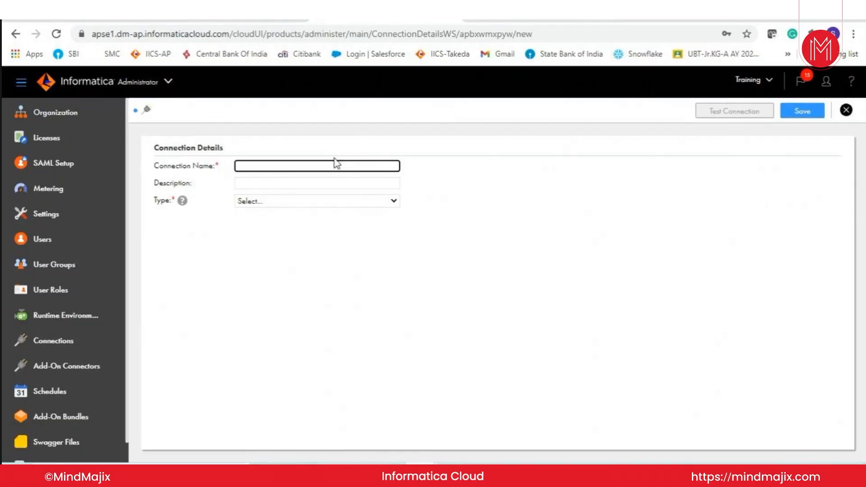
left_click(307, 201)
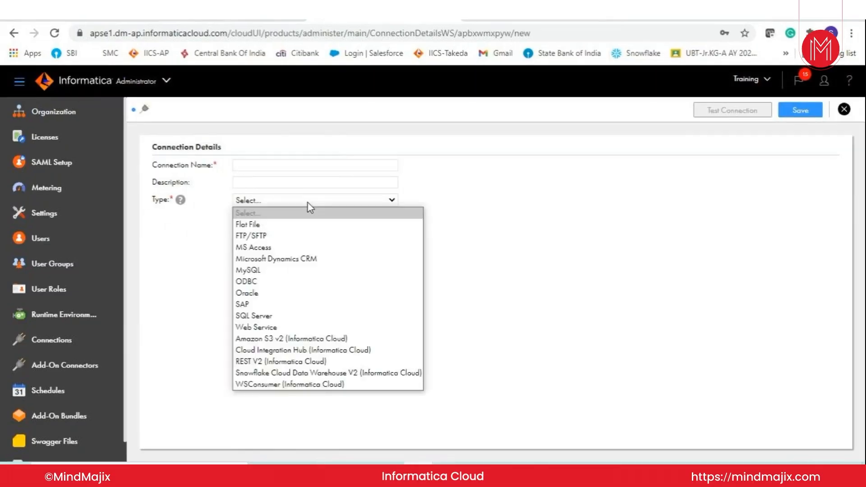
left_click(266, 225)
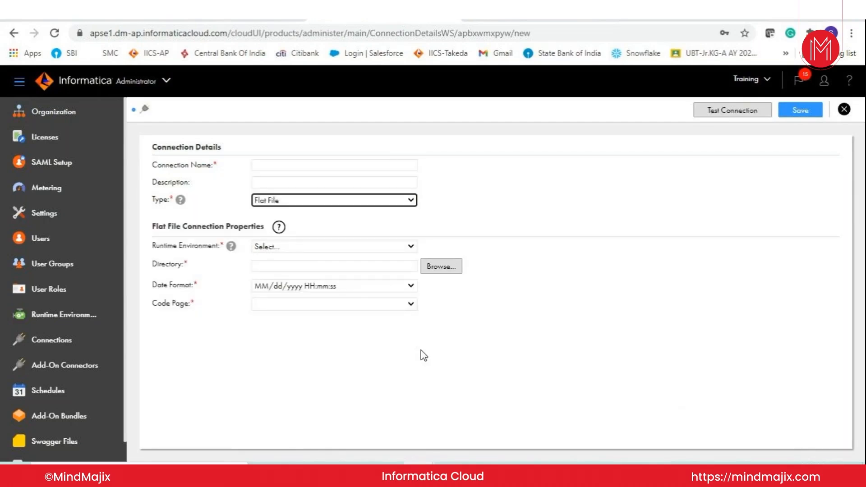
left_click(278, 164)
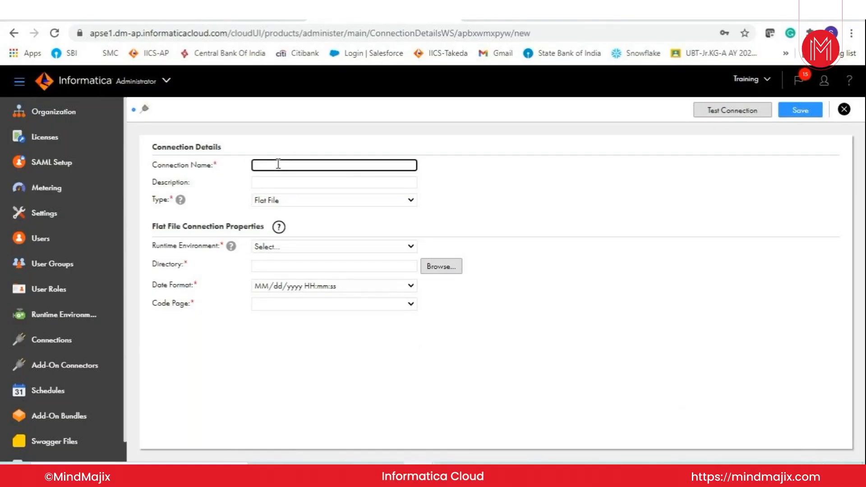
type("FLAT_FILE_CONN")
Set the runtime environment to DESKTOP-DAQTMEM, leave the description empty and try to browse for the directory.
left_click(288, 179)
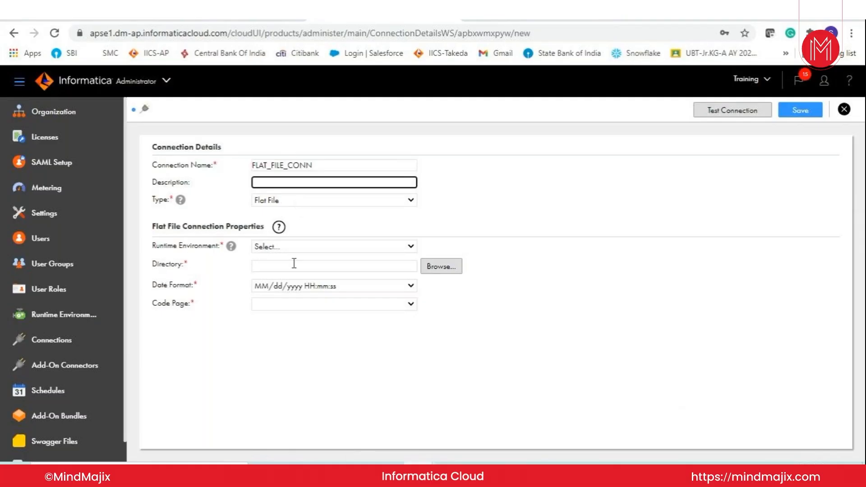
left_click(297, 248)
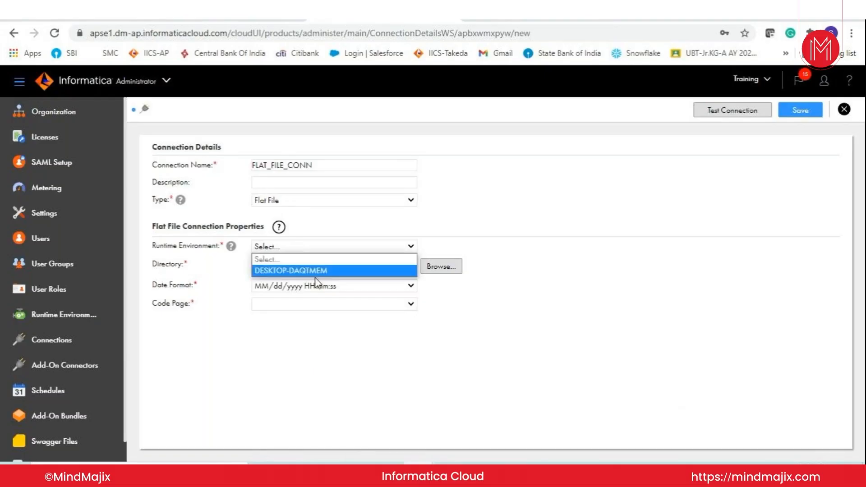
left_click(286, 272)
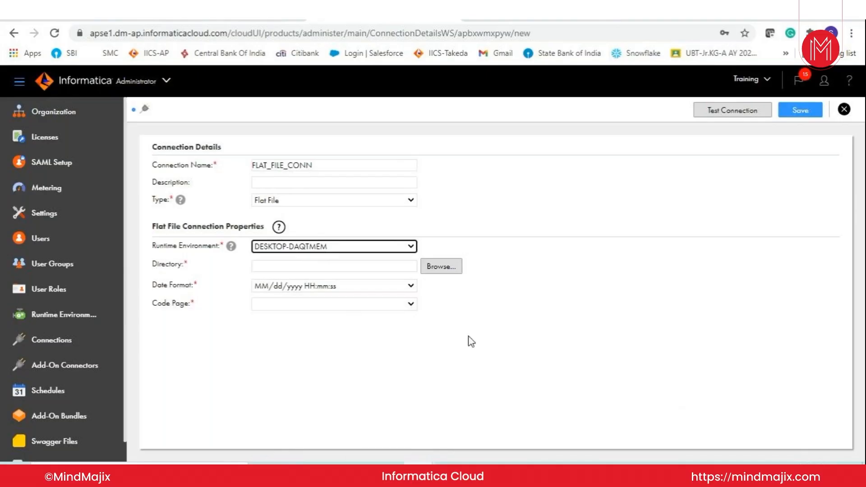
left_click(444, 270)
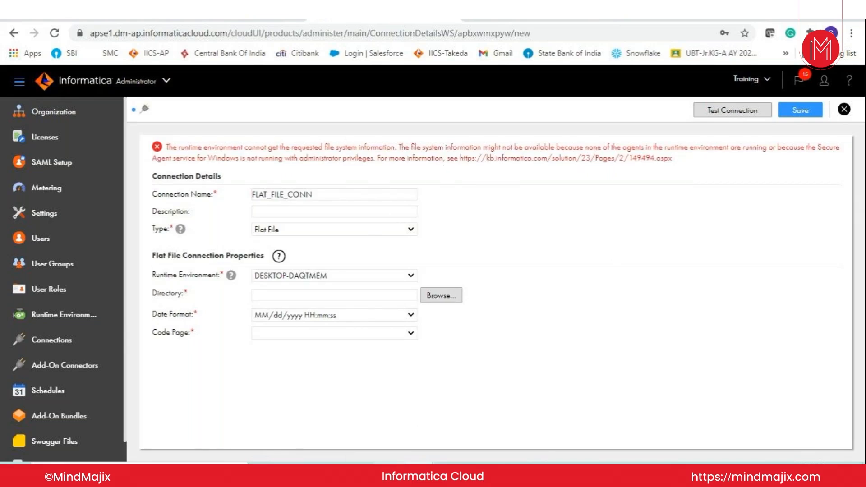
Copy the FF_LOCATION folder path from File Explorer and enter E:\Swap\IICS\FF_LOCATION as the connection's directory.
left_click(389, 474)
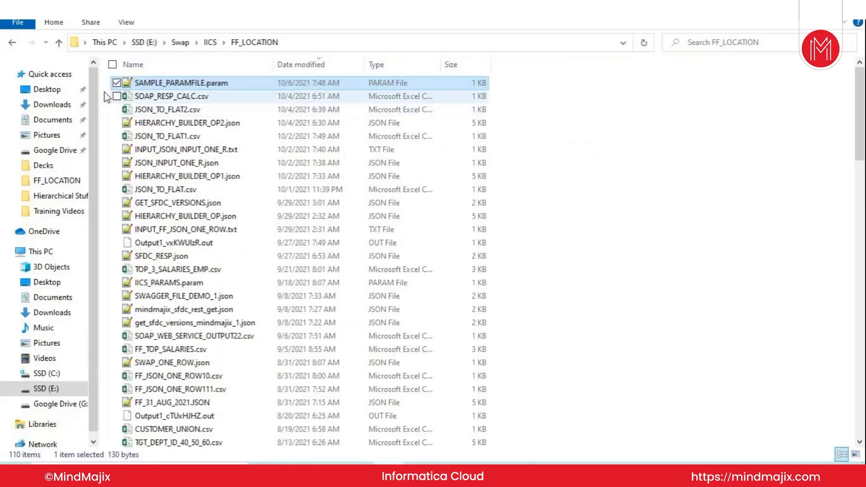
left_click(281, 41)
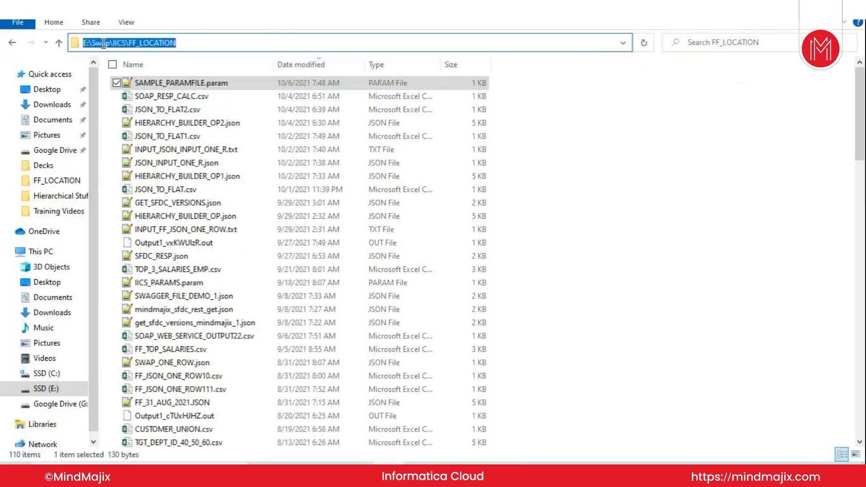
left_click(202, 46)
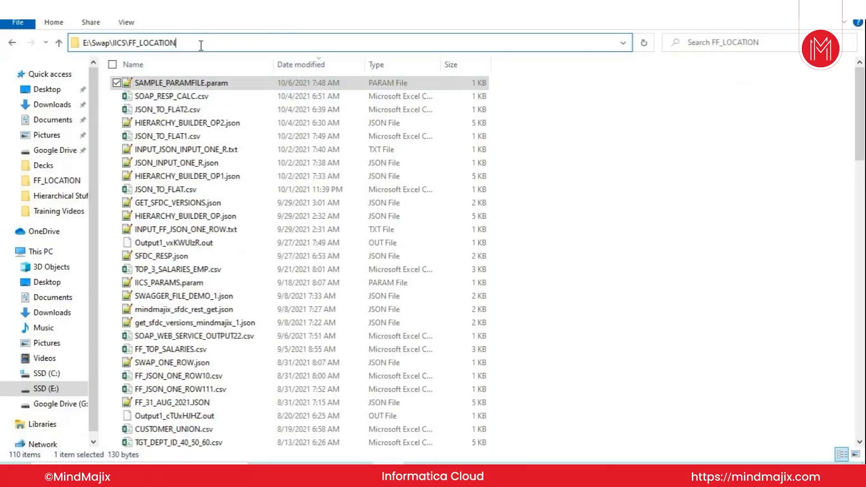
left_click_drag(201, 45, 79, 49)
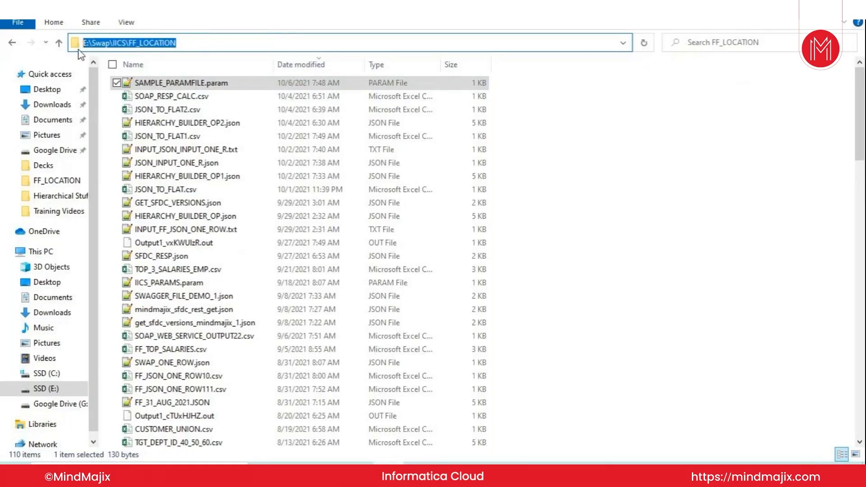
key("alt+Tab")
left_click(279, 296)
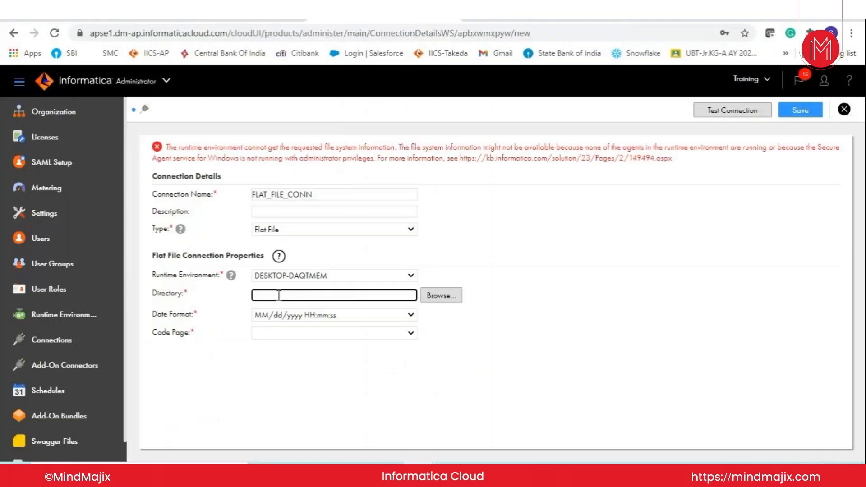
key("ctrl+v")
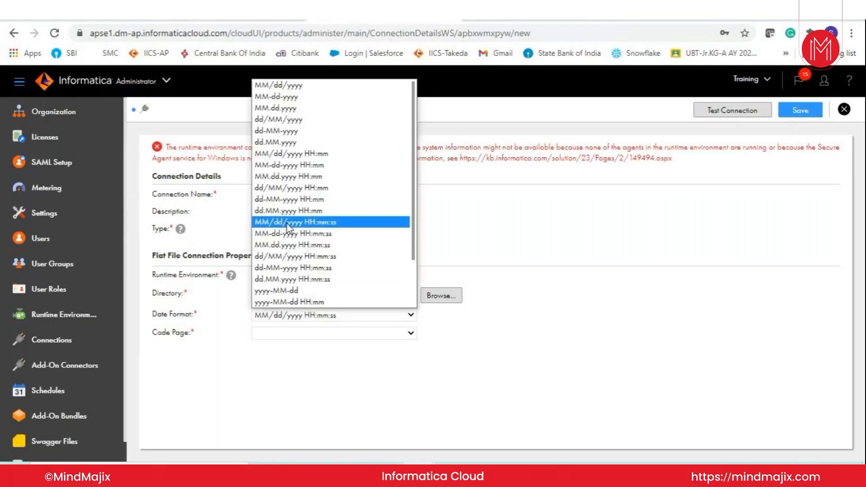
Choose the date format MM/dd/yyyy HH:mm:ss and the code page UTF-8 for the flat file connection.
left_click(332, 223)
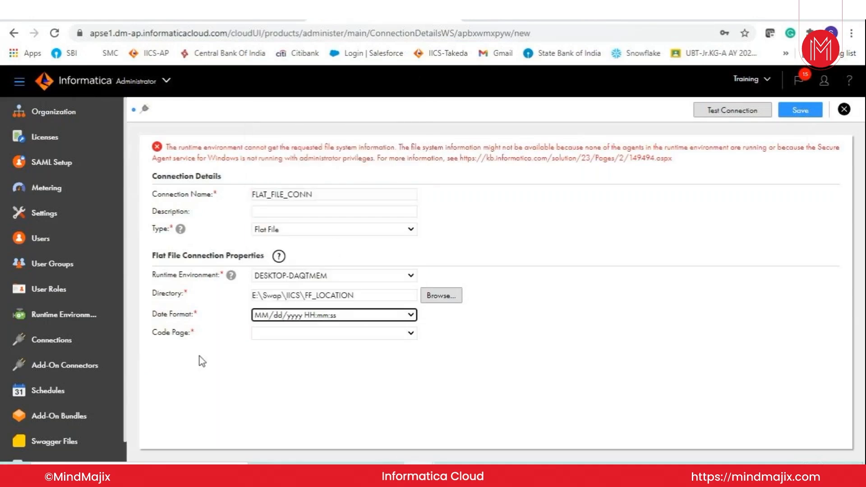
left_click(276, 336)
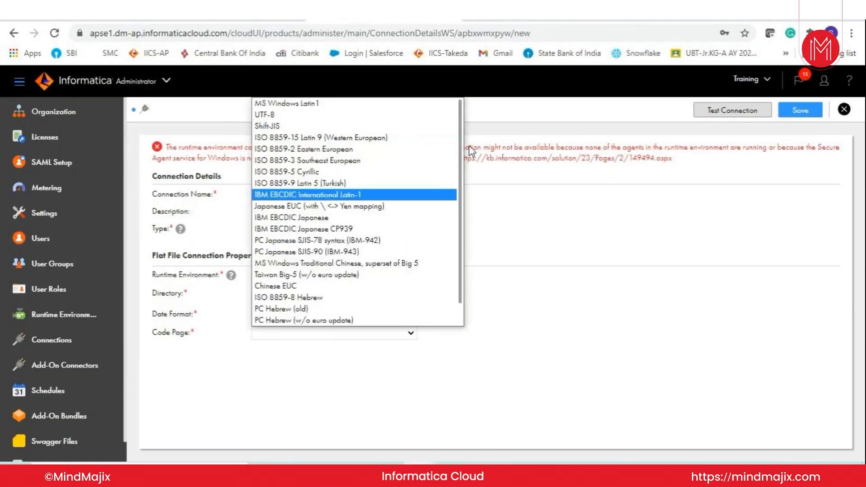
left_click(267, 115)
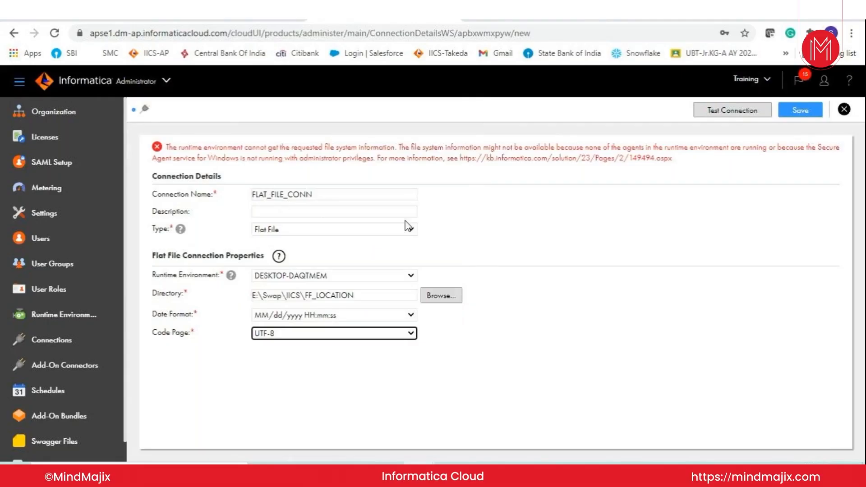
Test and save the flat file connection, and return to the Connections list.
left_click(729, 112)
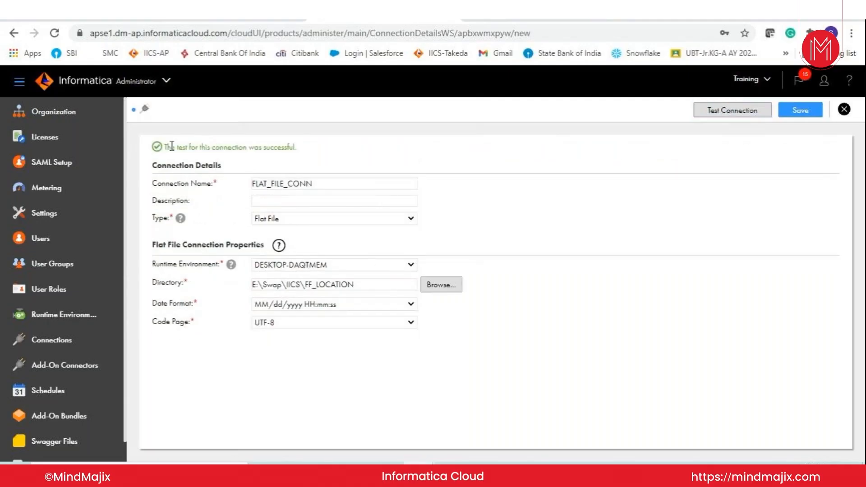
left_click_drag(171, 147, 294, 149)
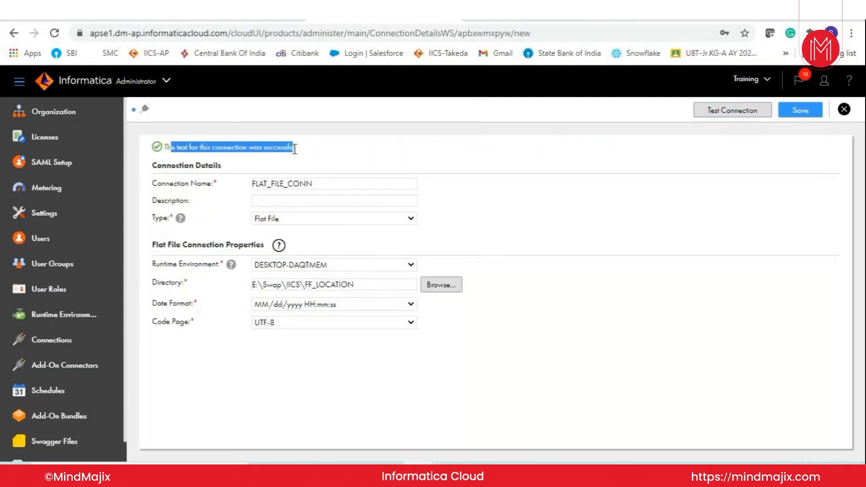
left_click(798, 111)
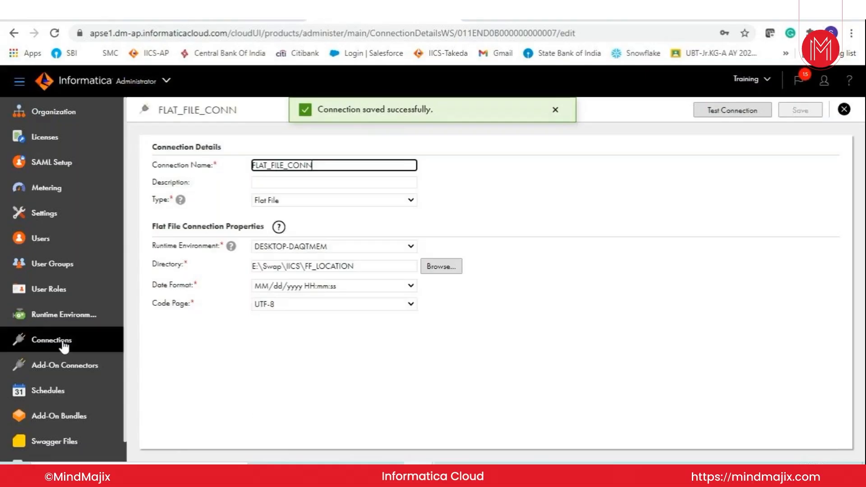
left_click(64, 344)
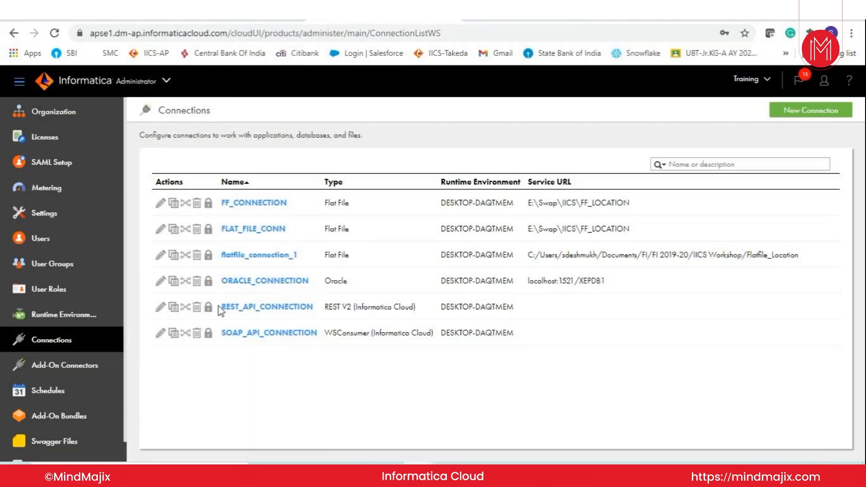
Open ORACLE_CONNECTION for editing and check its connection type, keeping Oracle selected.
left_click(161, 281)
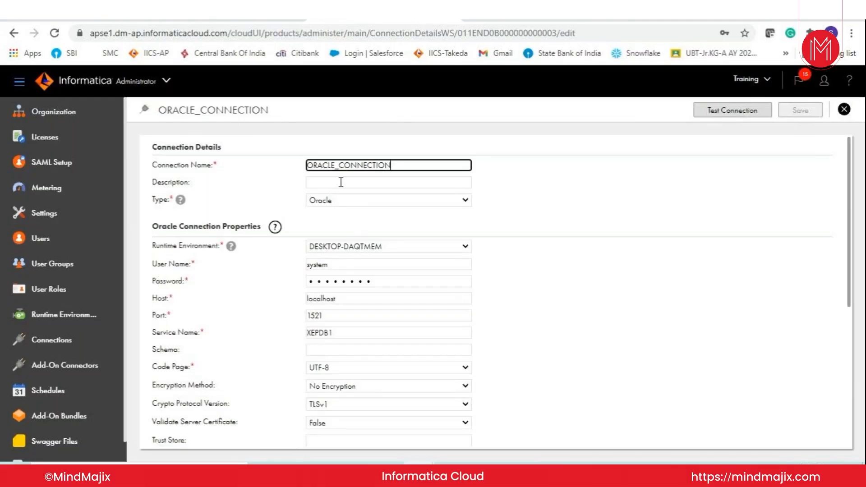
left_click(329, 201)
left_click(333, 294)
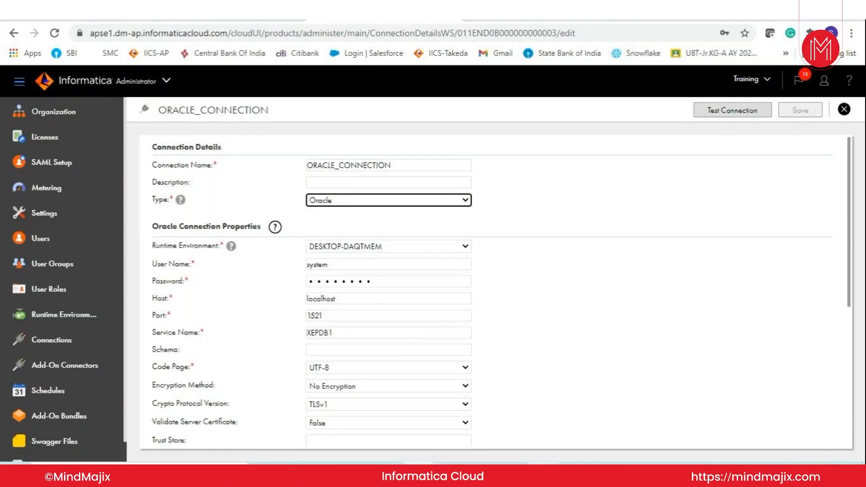
Switch to SQL Developer and examine the properties of Oracle_Connection, including its host, port and service name.
left_click(544, 472)
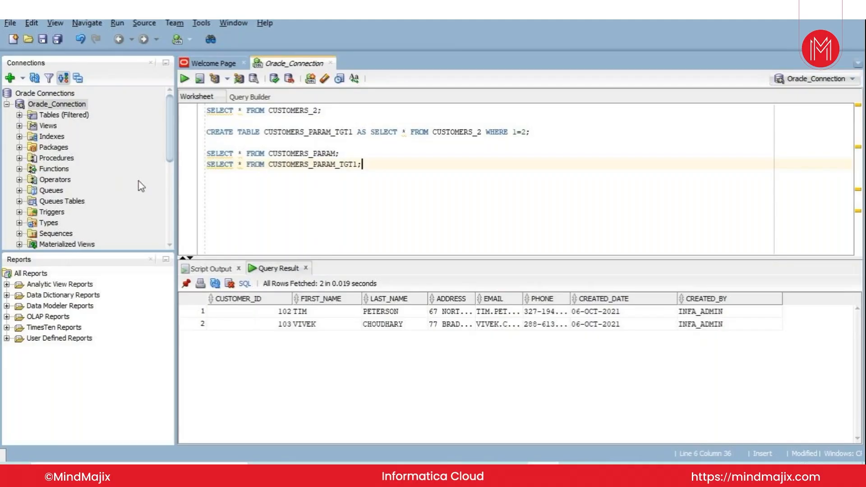
right_click(69, 107)
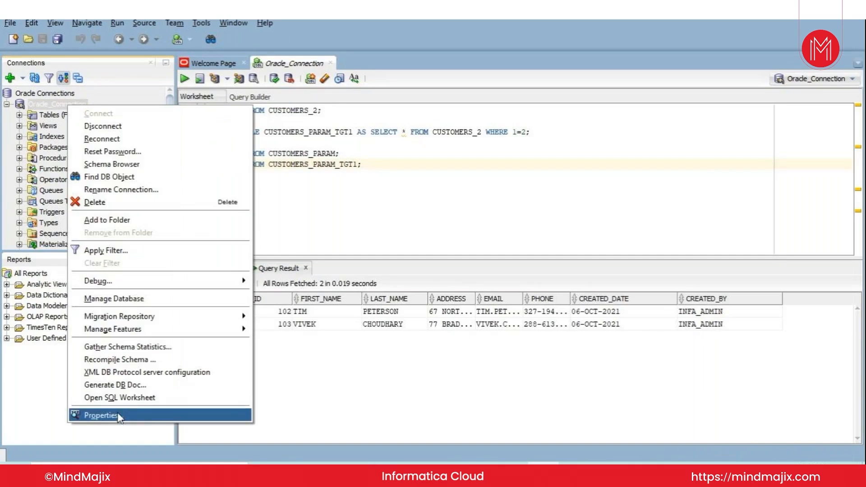
left_click(135, 420)
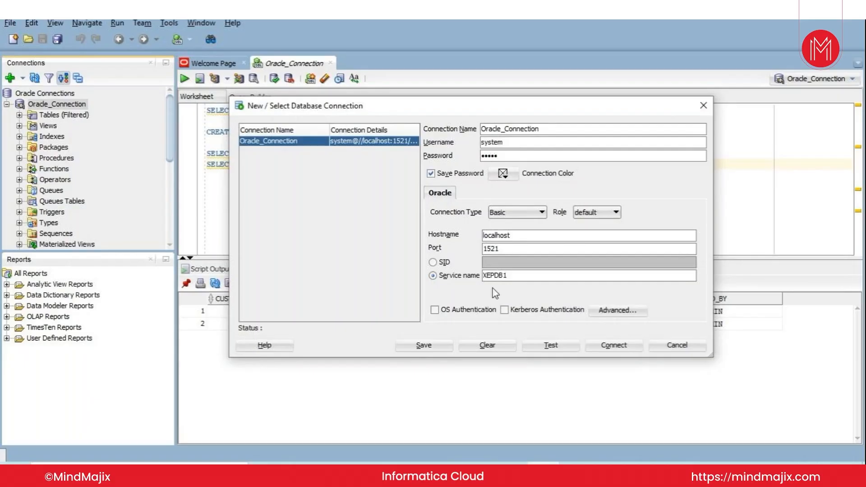
left_click_drag(508, 275, 482, 275)
left_click_drag(508, 276, 485, 276)
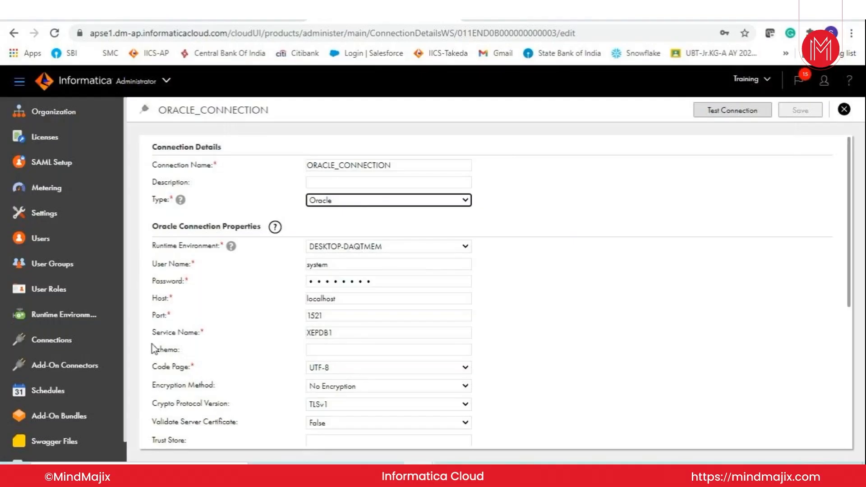
Back in Informatica Cloud, try HR as the Oracle connection's schema and clear the field again.
left_click(321, 351)
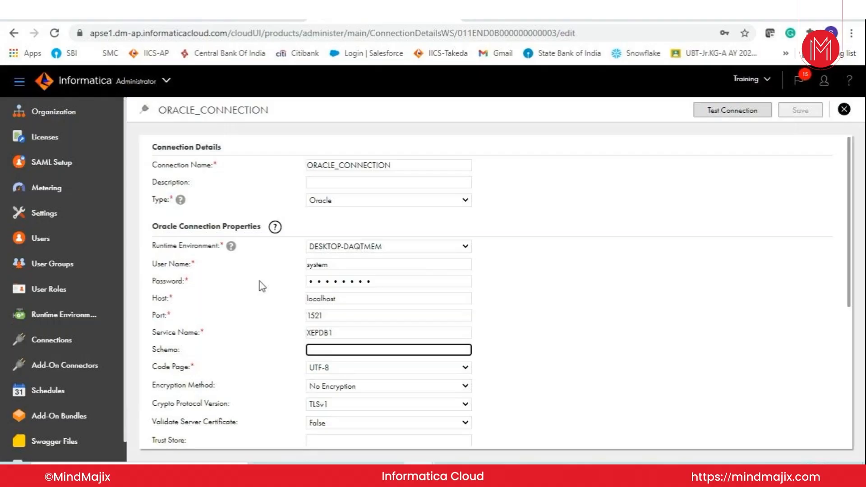
type("HR")
key("BackSpace")
key("BackSpace")
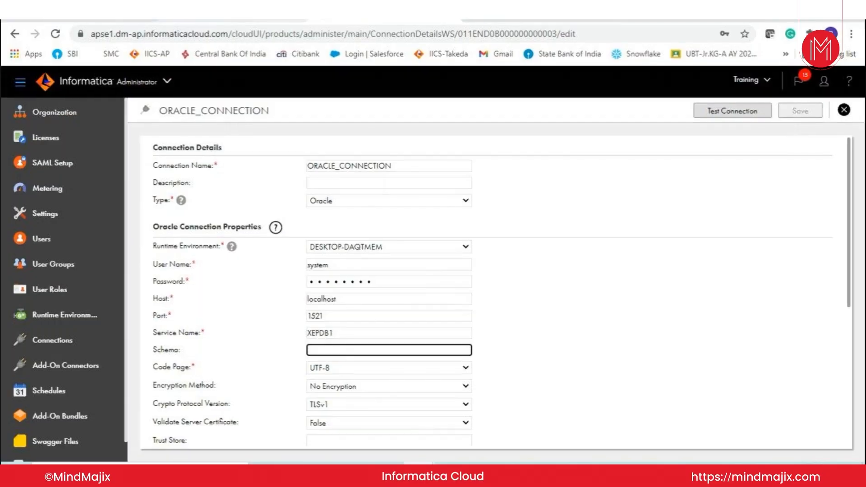
Examine the Oracle connection's optional properties, from Encryption Method and Crypto Protocol Version through Metadata Advanced Connection Properties.
scroll(852, 310, "down", 3)
scroll(853, 310, "up", 3)
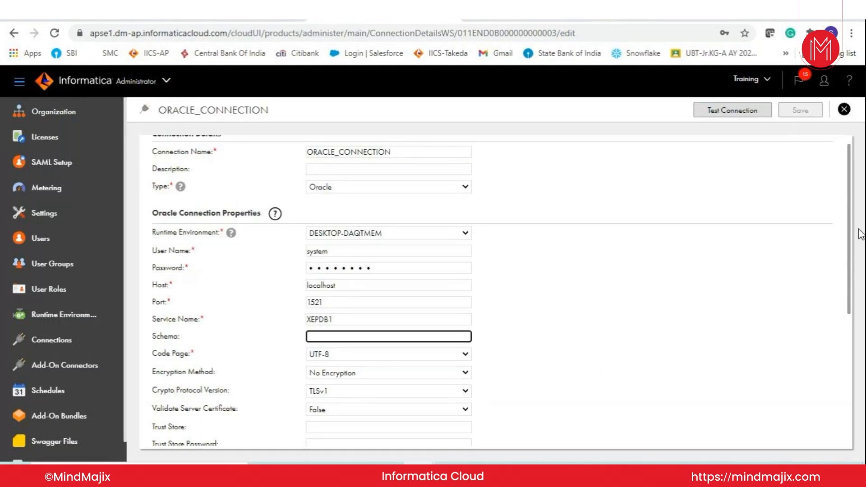
left_click_drag(853, 243, 863, 331)
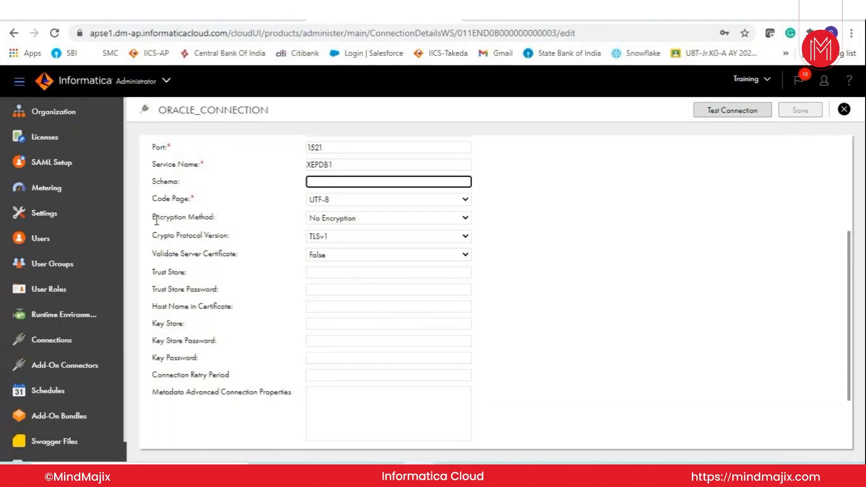
left_click_drag(157, 220, 293, 396)
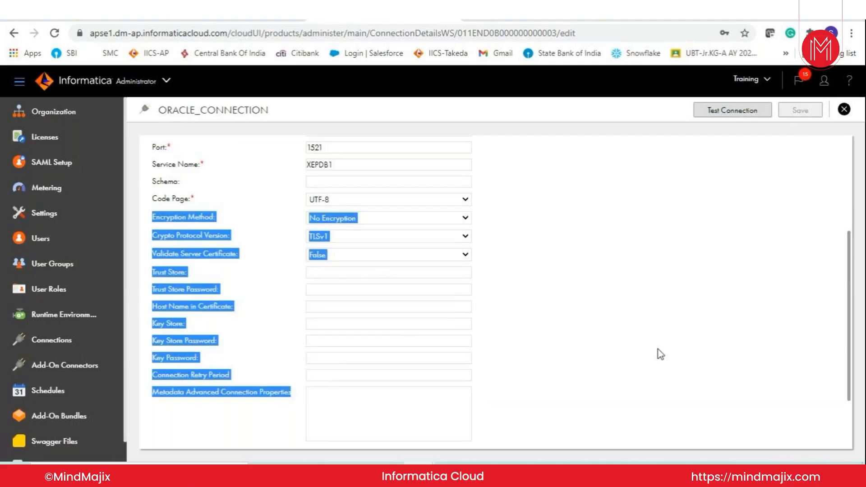
left_click(658, 348)
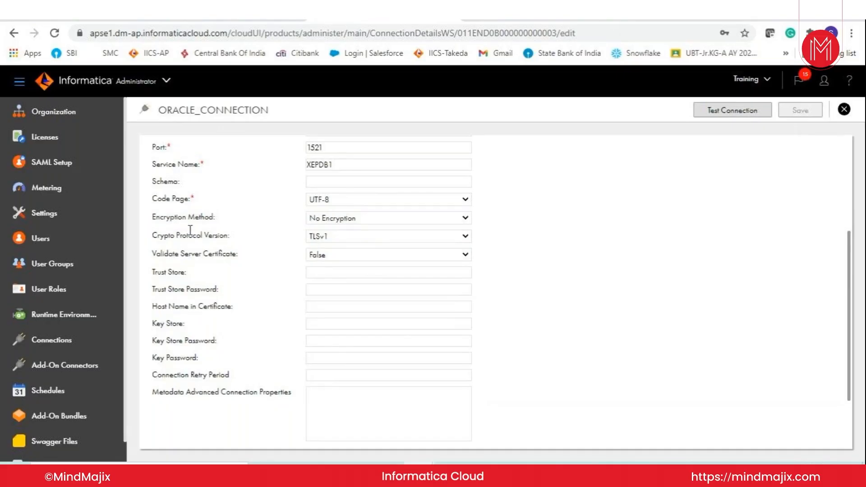
left_click_drag(155, 231, 295, 396)
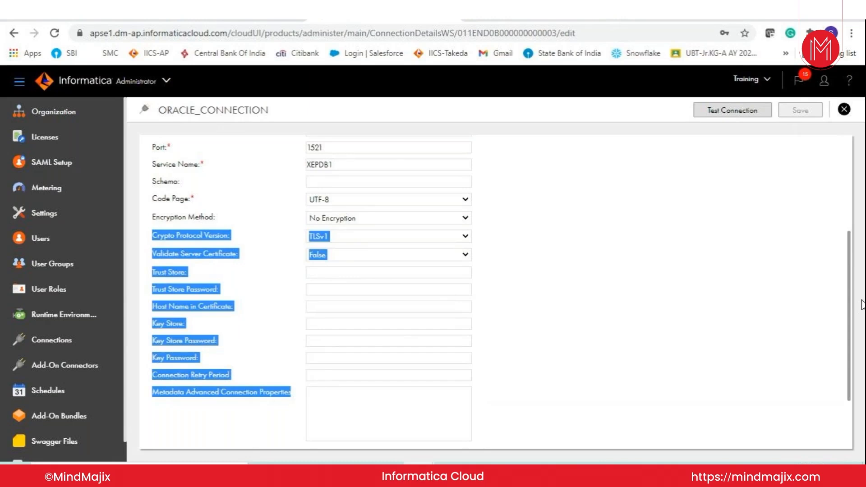
left_click(649, 275)
Test ORACLE_CONNECTION with its current settings.
scroll(649, 275, "up", 4)
left_click(736, 111)
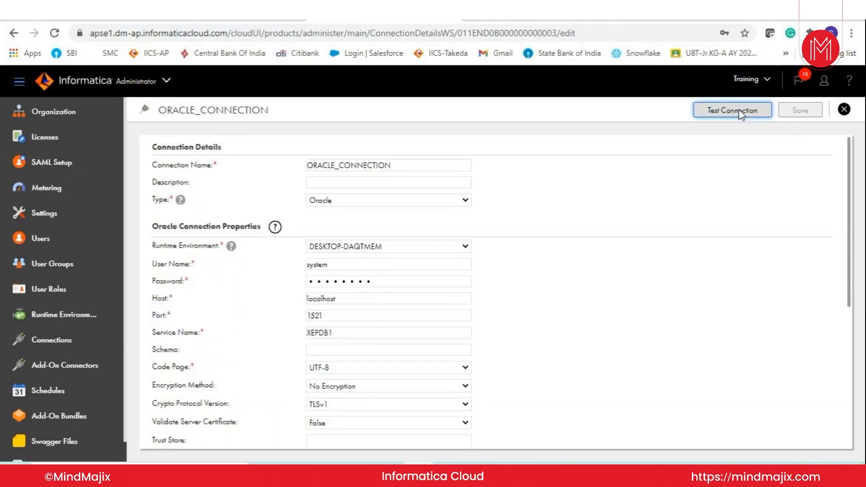